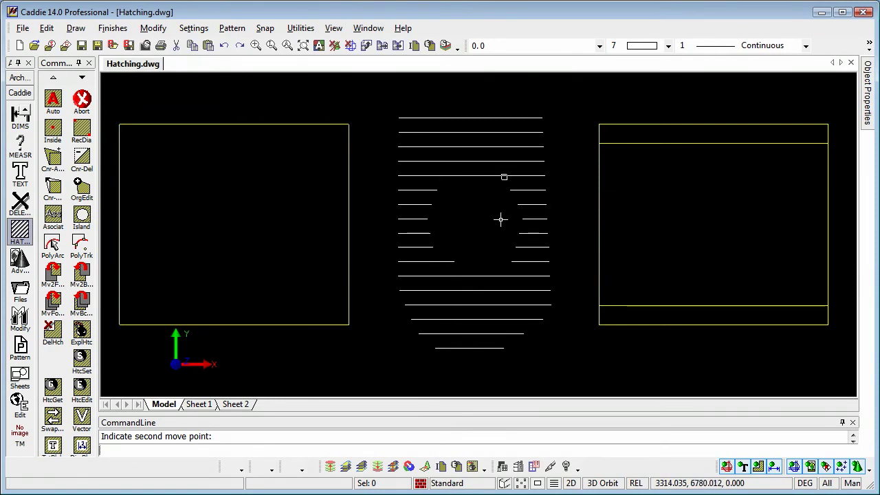
- Delete the hatch with the island hole that lies between the two rectangles
click(471, 154)
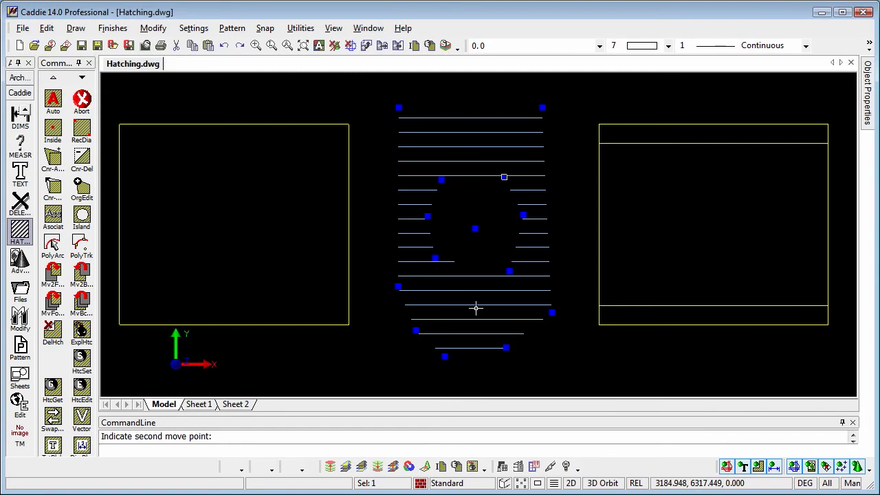
key(Delete)
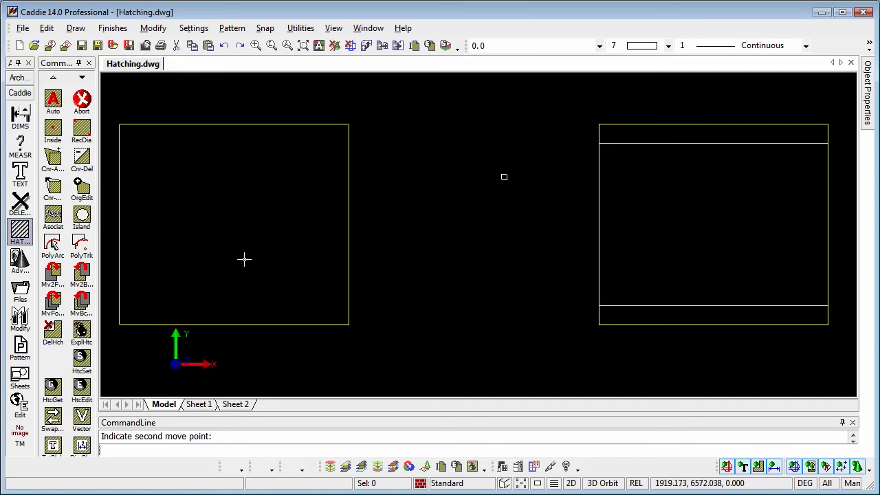
- Create an associative hatch inside a freehand eight-point polygon in the empty space between the two rectangles
click(52, 218)
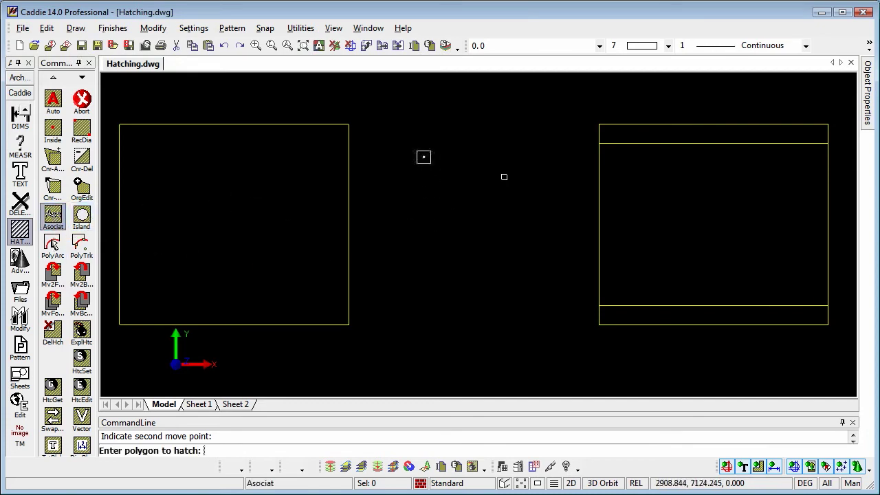
click(409, 159)
click(451, 138)
click(544, 154)
click(547, 228)
click(535, 300)
click(455, 328)
click(389, 284)
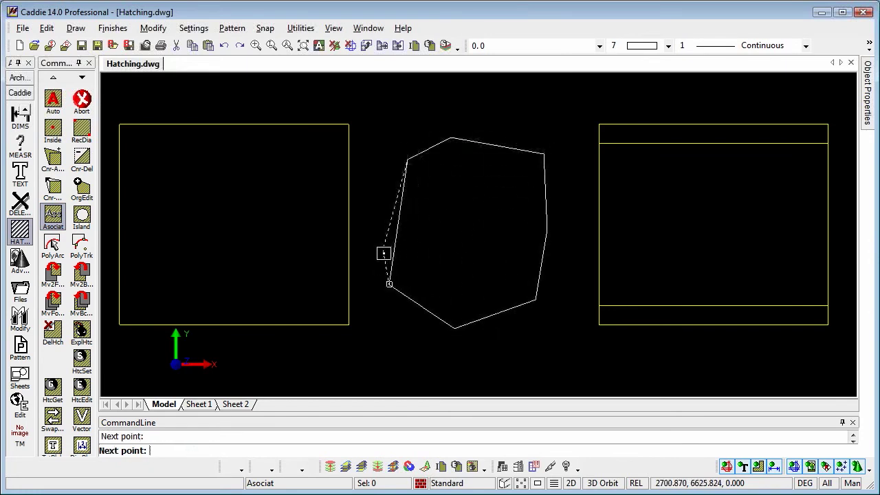
click(383, 212)
right_click(444, 216)
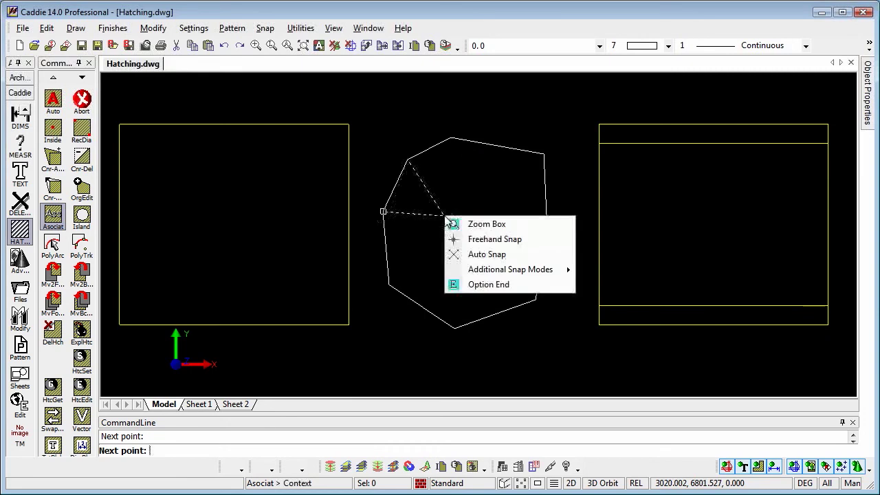
click(483, 284)
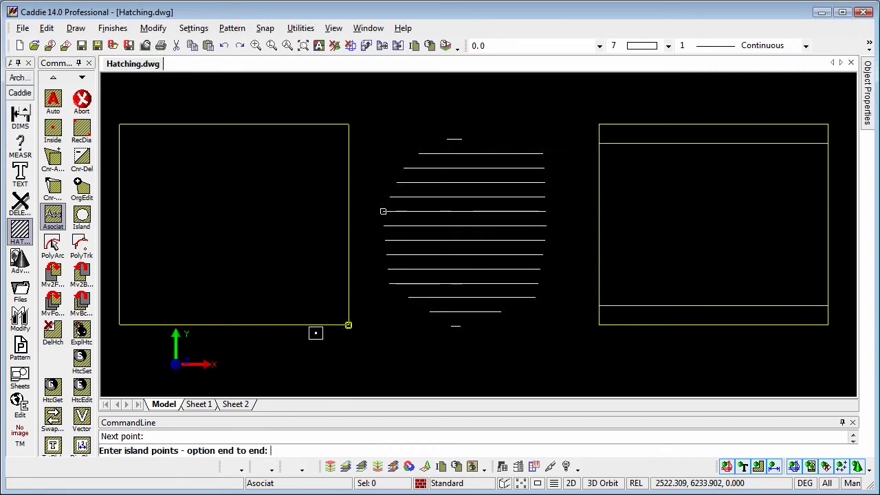
- Create an associative hatch bounded by the four corners of the undivided rectangle, without any island
click(55, 217)
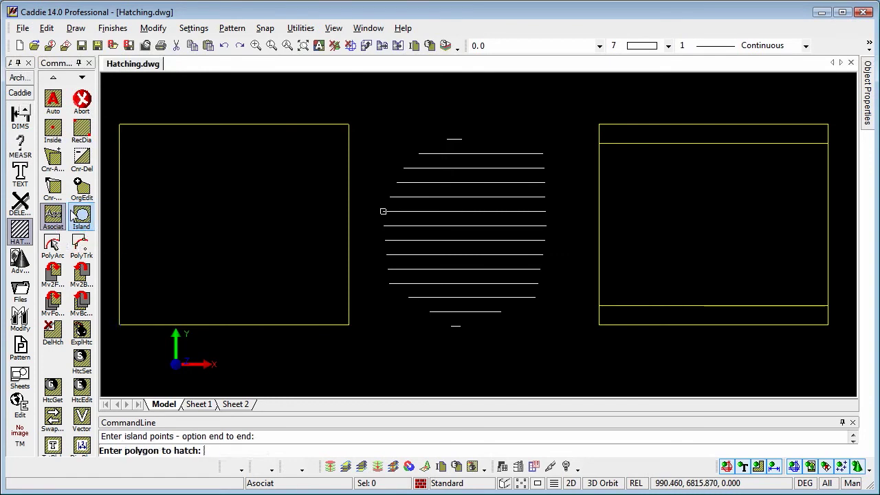
click(121, 126)
click(332, 124)
click(346, 322)
click(120, 324)
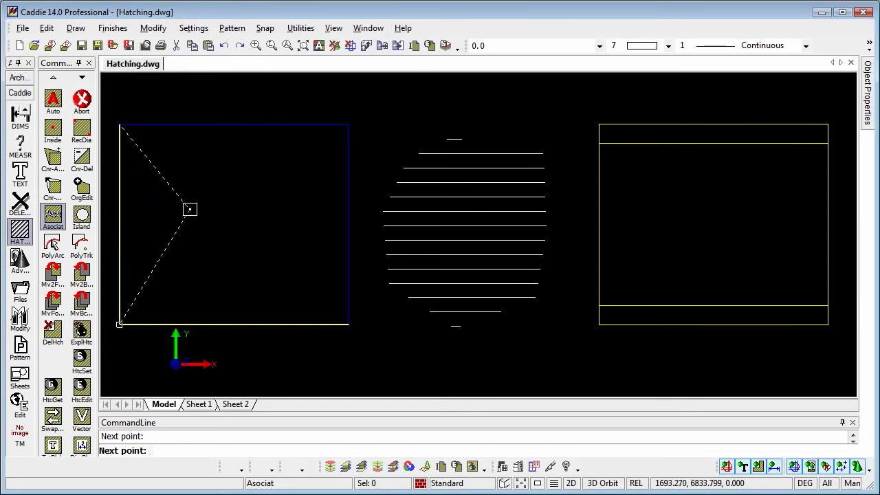
right_click(190, 210)
click(233, 278)
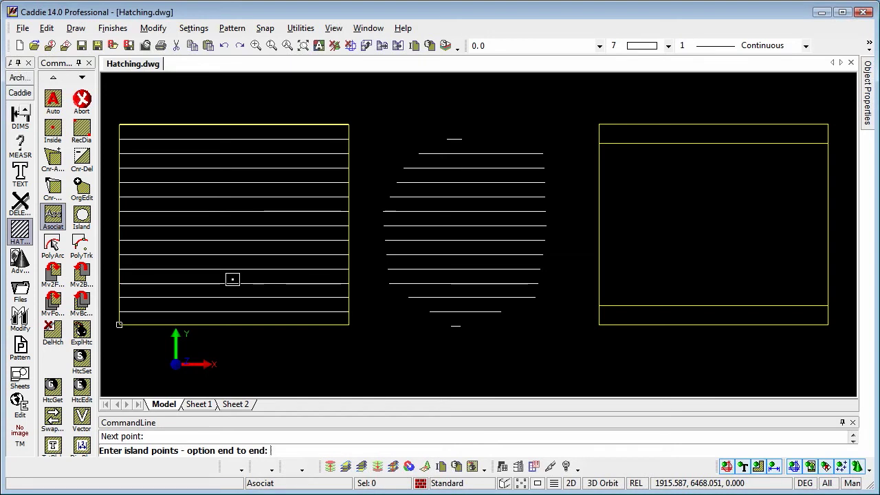
key(Escape)
- Delete the rectangle's associative hatch together with the freehand polygon hatch
click(240, 227)
click(482, 230)
key(Delete)
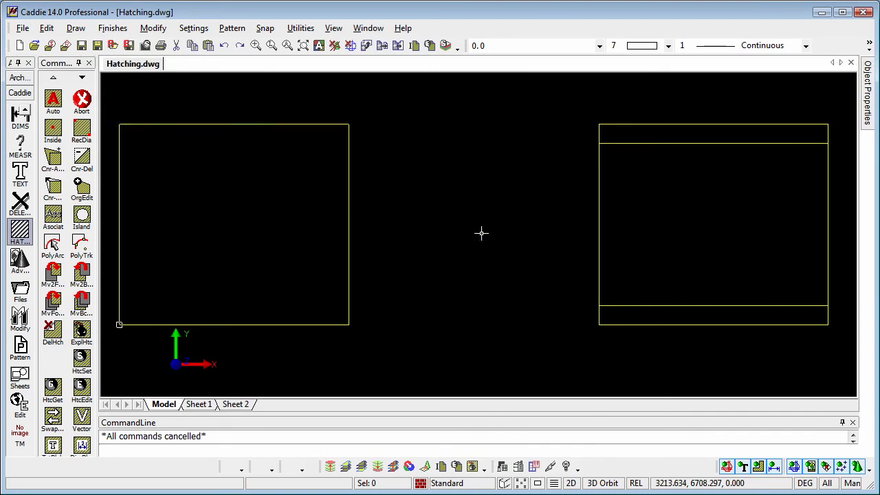
- Use Inside hatching to fill the undivided rectangle and the upper, lower and middle bands of the divided rectangle
click(54, 137)
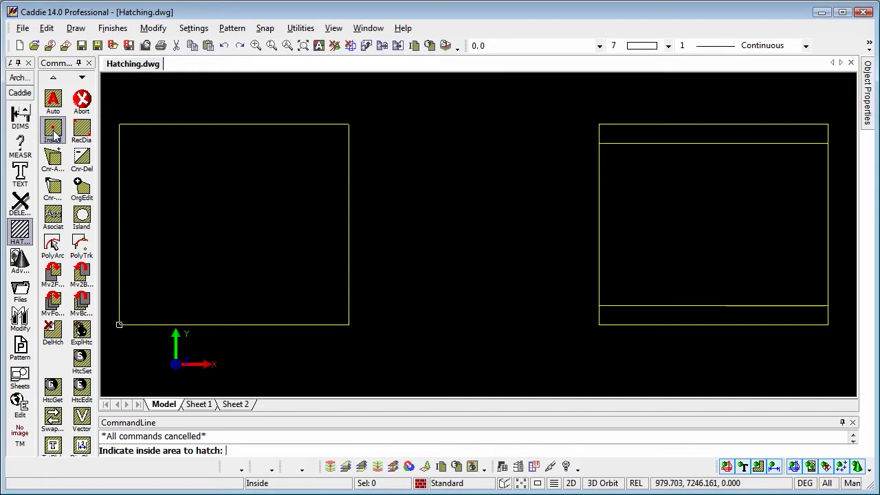
click(236, 299)
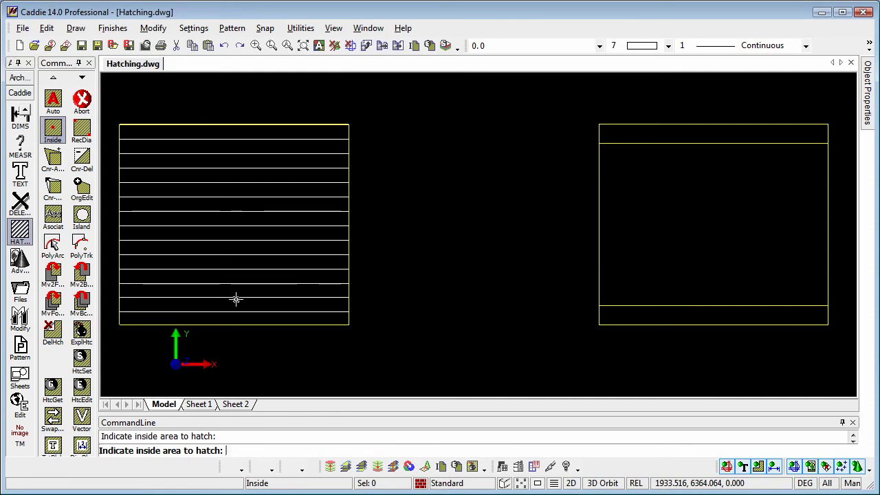
click(682, 134)
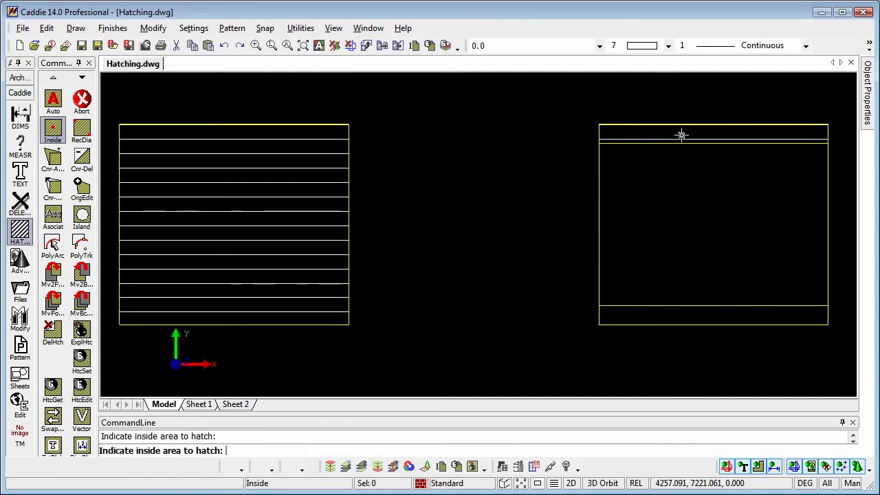
click(690, 318)
click(695, 290)
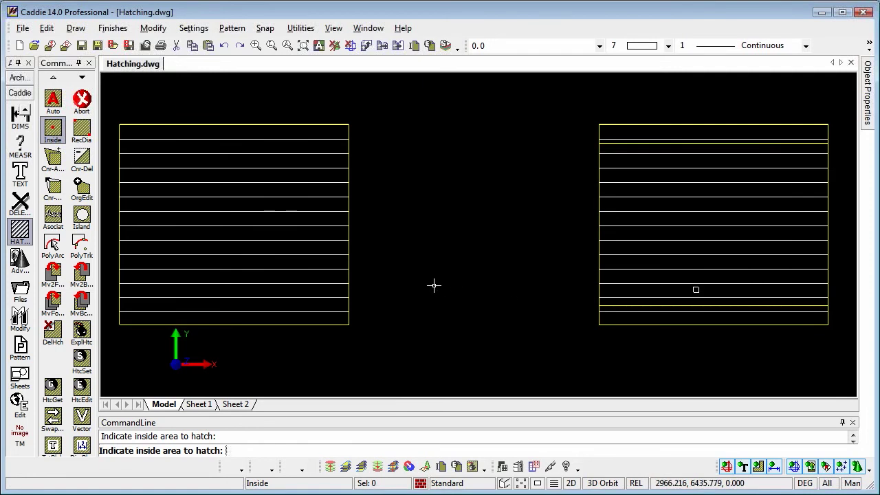
key(Escape)
- Move the middle band's hatch out of the divided rectangle into the space between the two rectangles
click(699, 206)
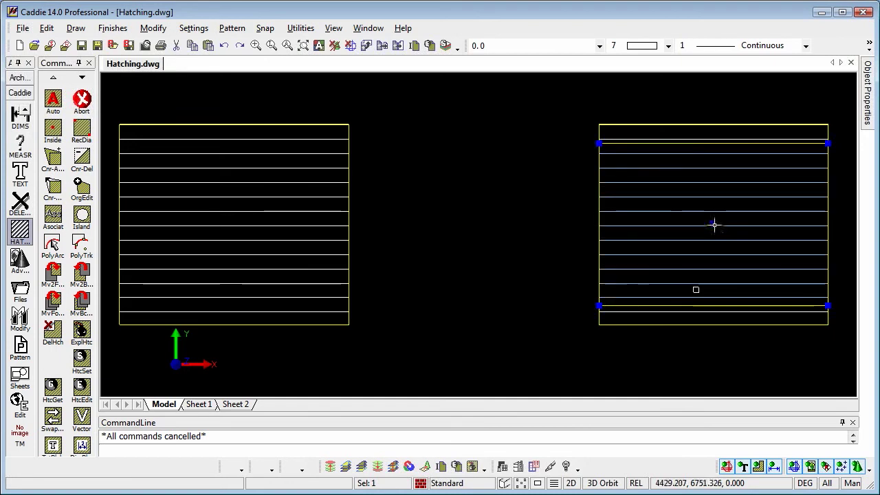
click(713, 225)
click(476, 205)
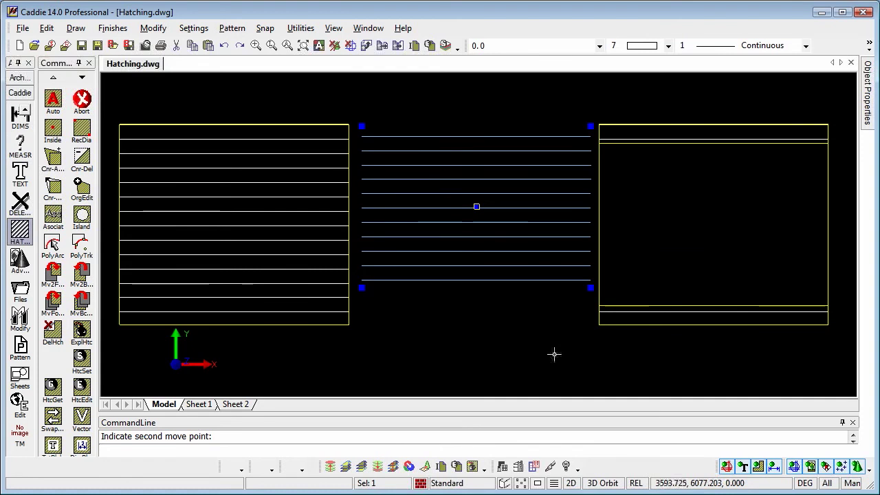
- Delete the displaced middle hatch and the hatches in the upper and lower bands of the divided rectangle
key(ctrl+z)
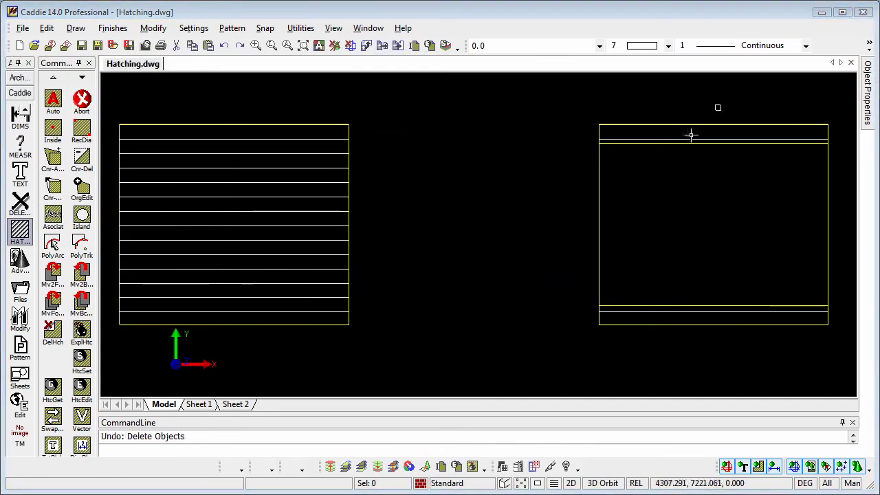
click(691, 134)
key(Escape)
click(712, 315)
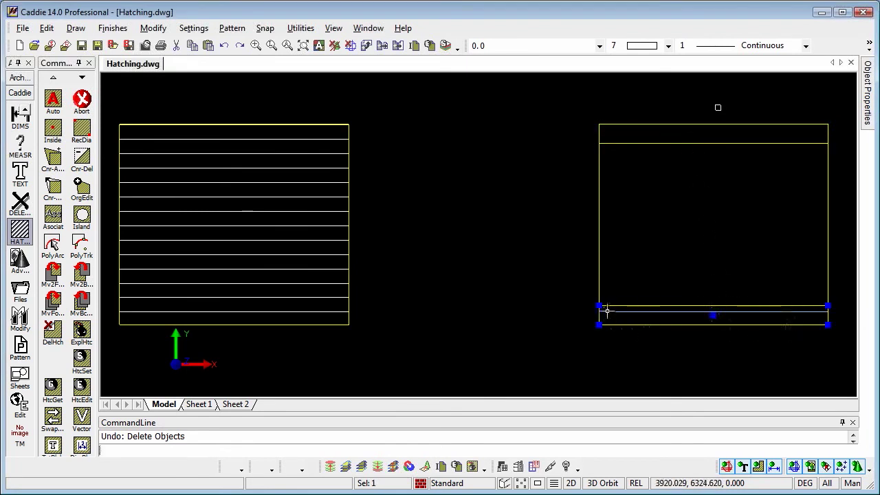
key(Escape)
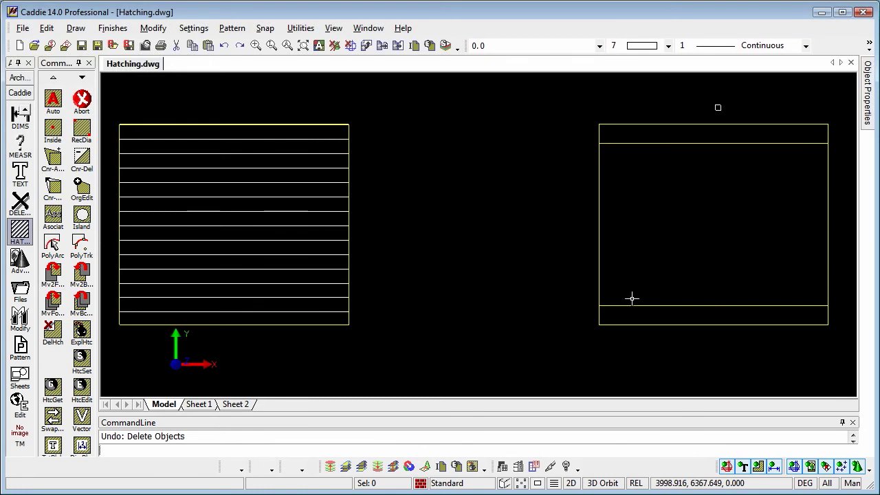
- Apply Inside hatching to the divided rectangle by indicating a point outside it, just above its upper edge
click(55, 132)
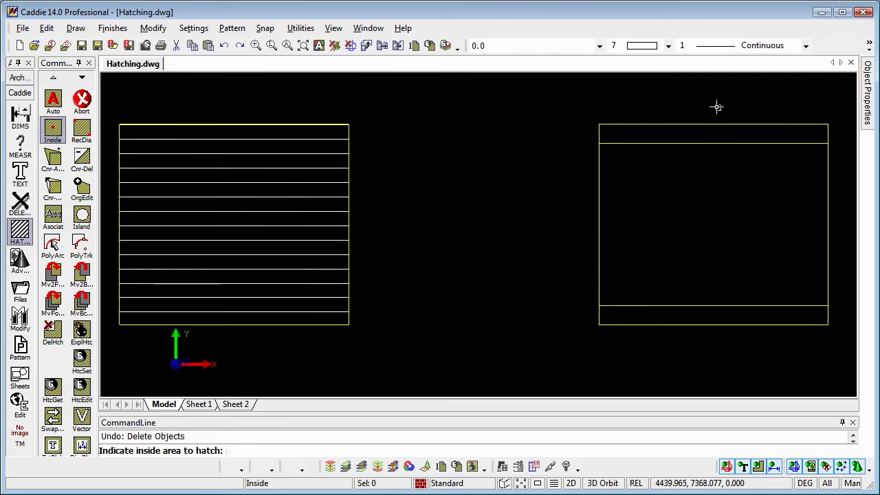
click(717, 107)
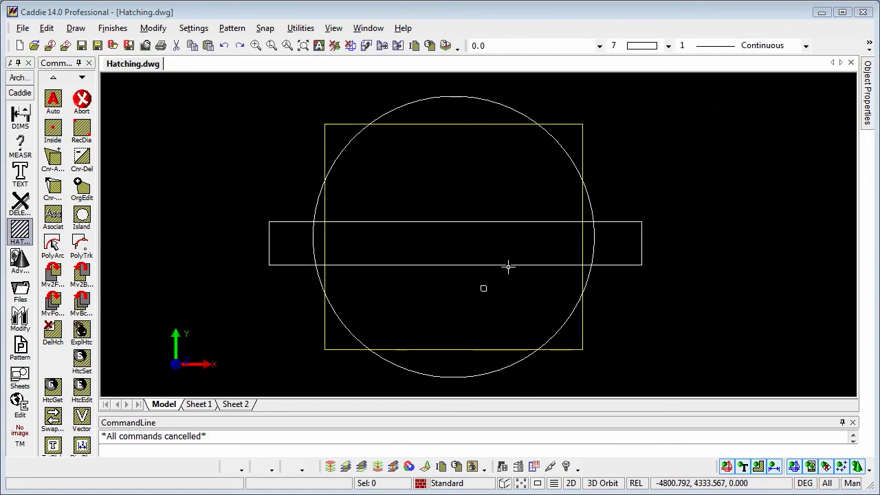
- Highlight the two long horizontal edges of the narrow rectangle crossing the circle, and clear the selection
click(488, 218)
click(482, 261)
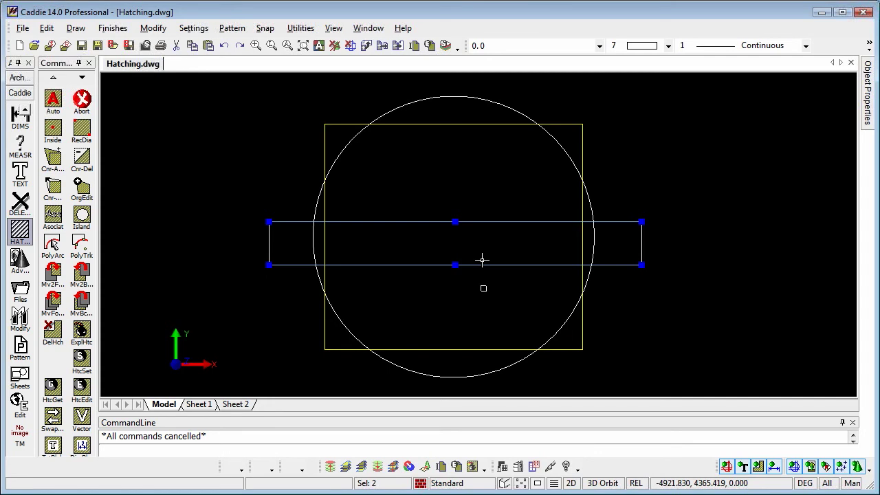
key(Escape)
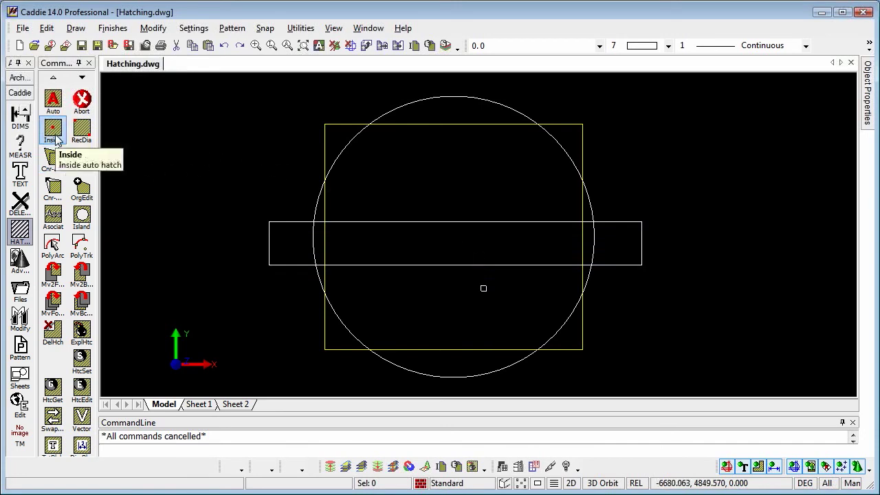
- Hatch the area shared by the circle and square above the narrow rectangle using Inside, and delete that hatch
click(53, 130)
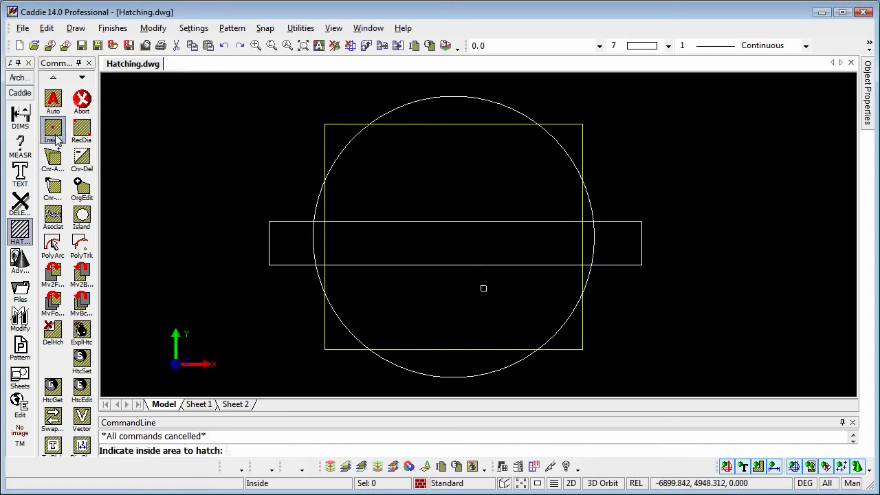
click(462, 177)
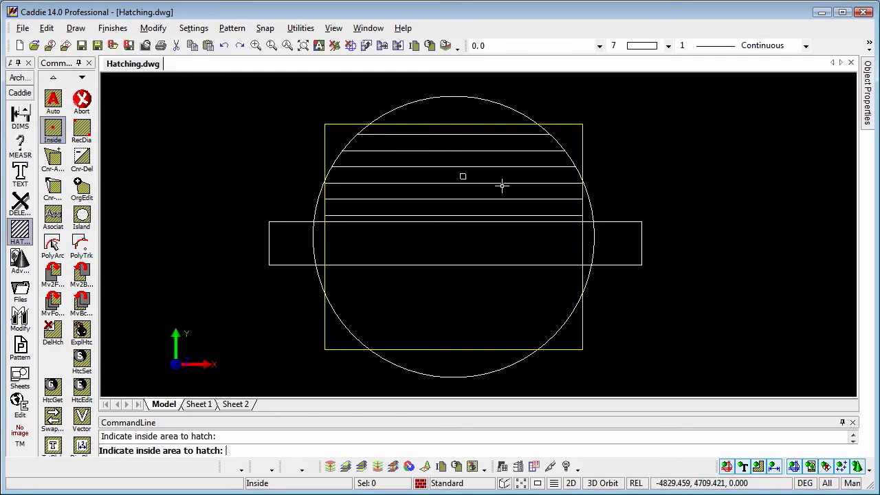
key(Escape)
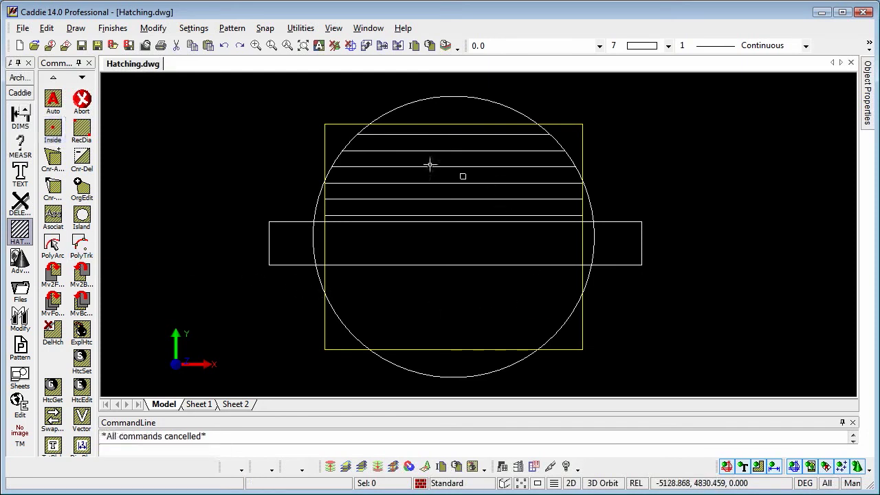
click(466, 178)
key(Delete)
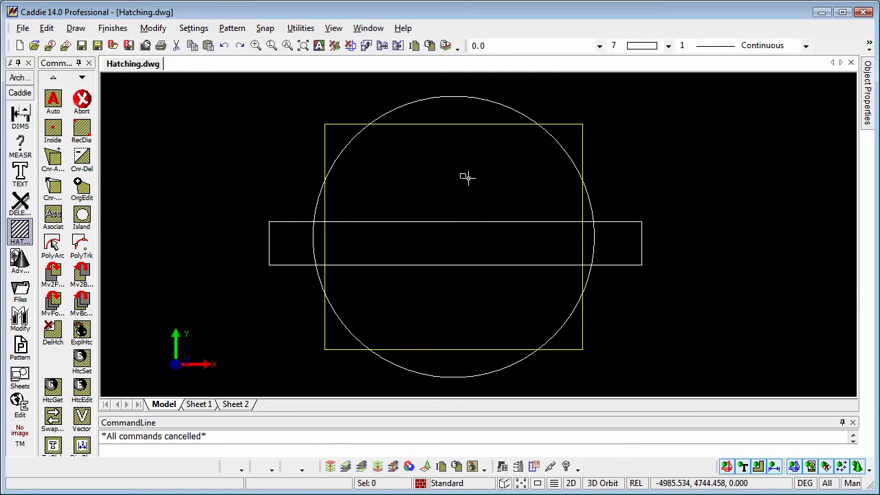
- Hatch the entire combined outline of circle, square and narrow rectangle with Inside by indicating points outside the shapes
click(53, 137)
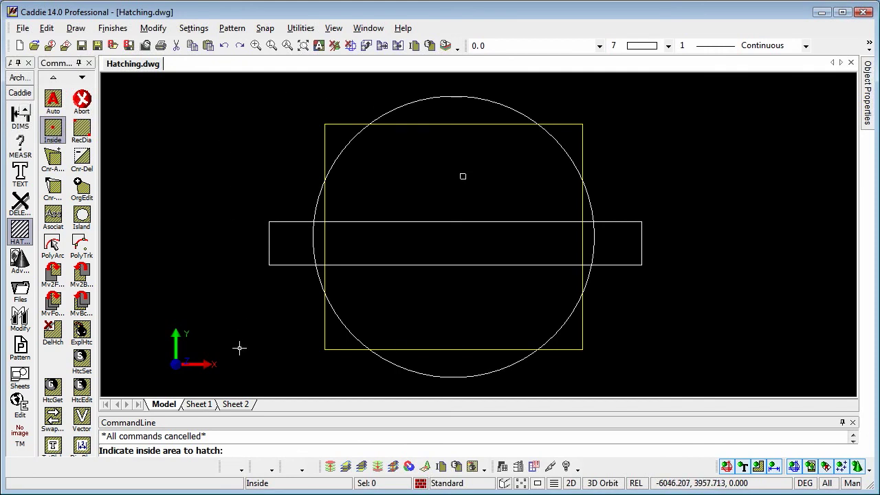
click(217, 103)
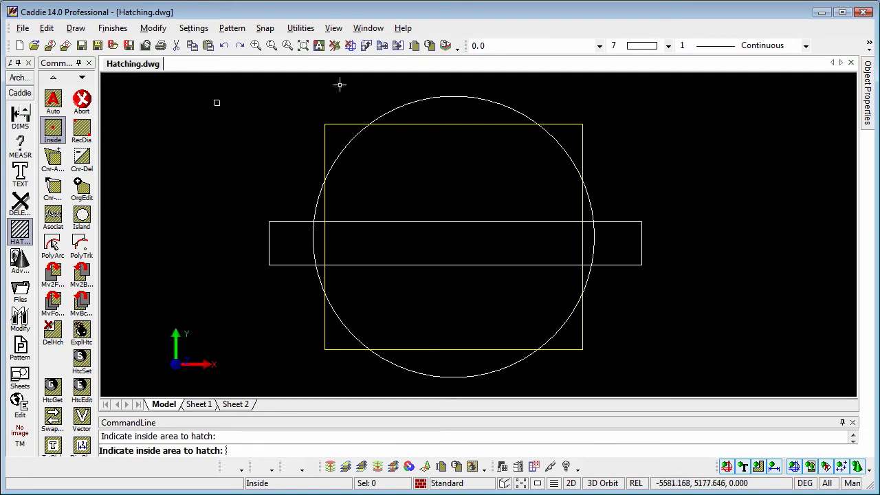
click(361, 94)
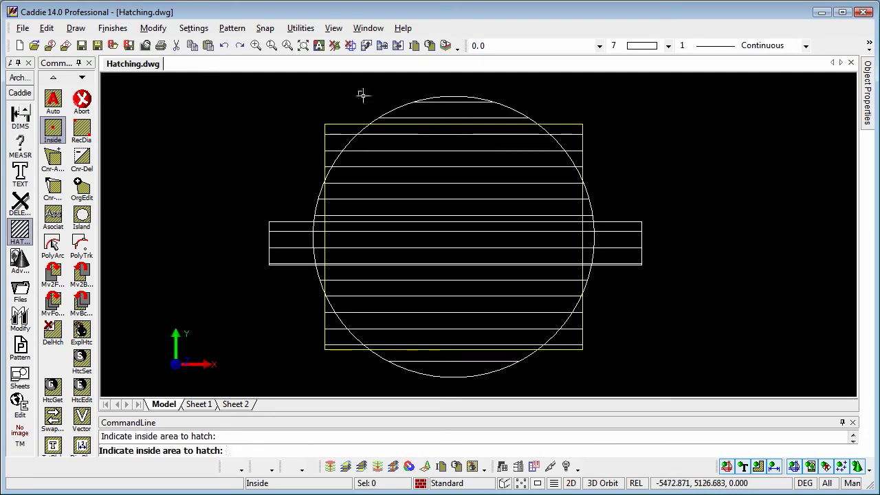